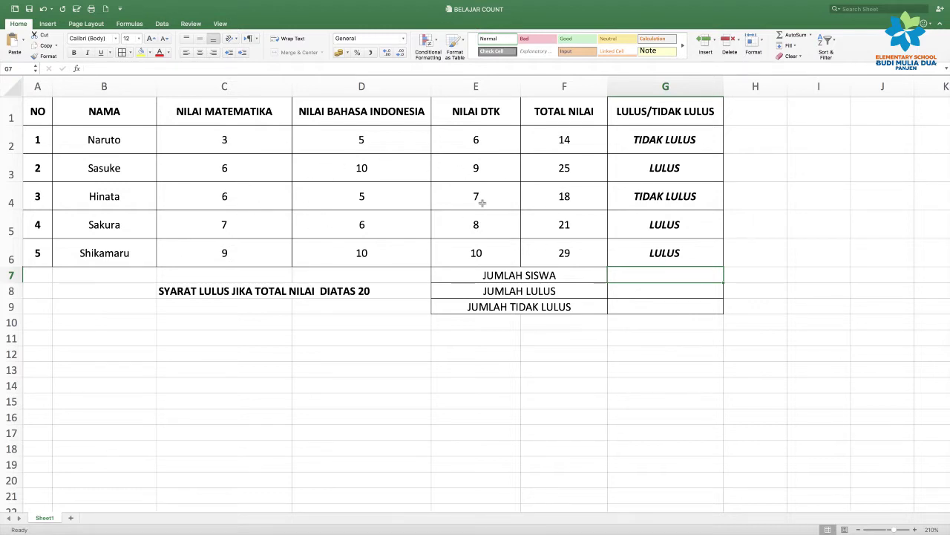
Step: Point out the JUMLAH SISWA, JUMLAH LULUS and JUMLAH TIDAK LULUS labels and their result cell G7
{"action": "left_click", "coordinate": [517, 276]}
{"action": "left_click", "coordinate": [526, 290]}
{"action": "left_click", "coordinate": [546, 307]}
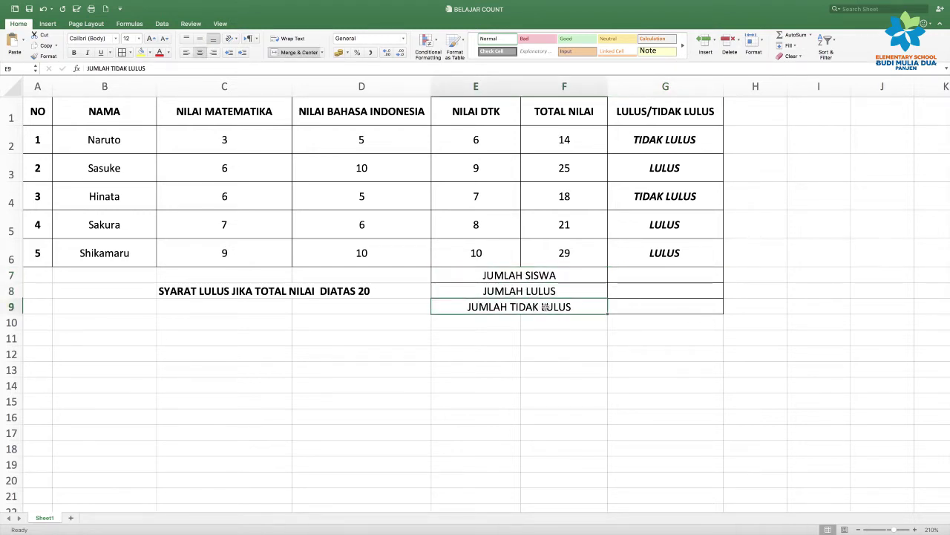
{"action": "left_click", "coordinate": [596, 280]}
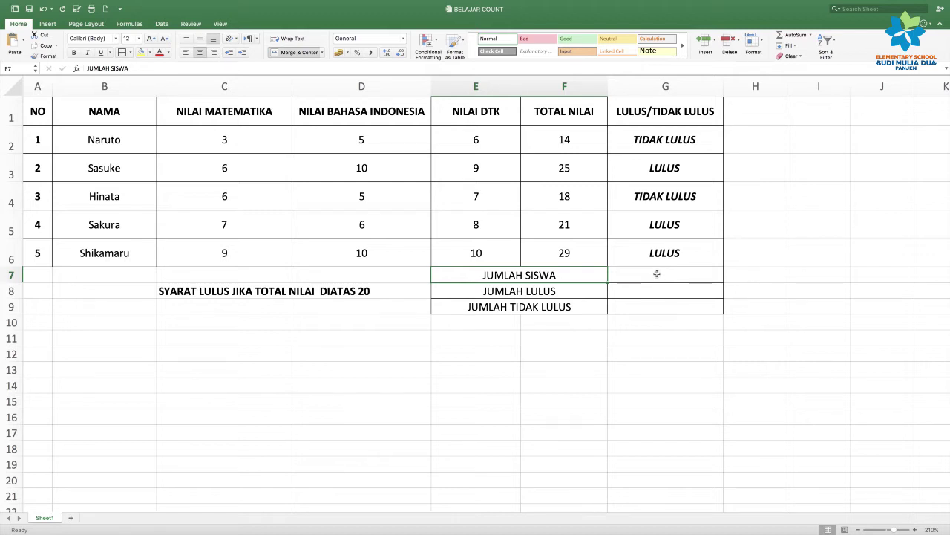
{"action": "left_click", "coordinate": [656, 274]}
{"action": "left_click", "coordinate": [543, 274]}
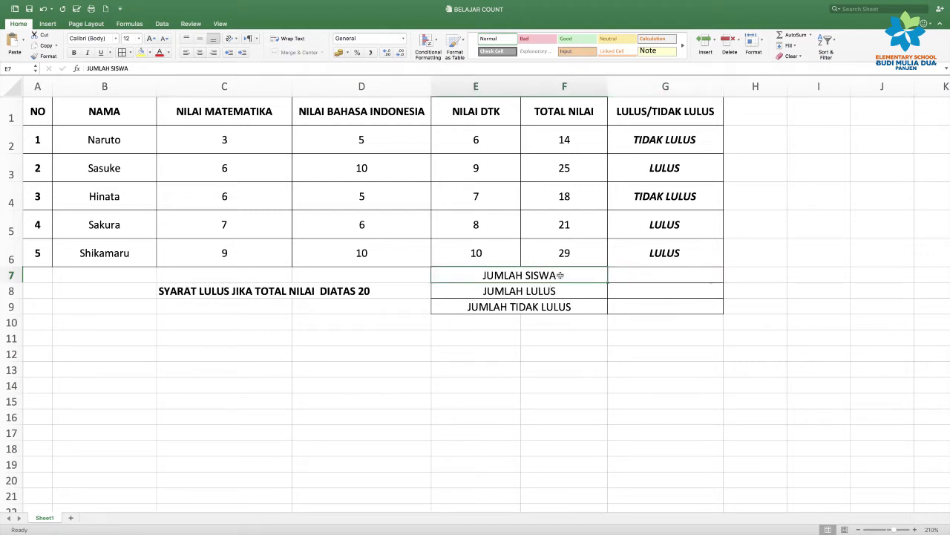
{"action": "left_click", "coordinate": [655, 274]}
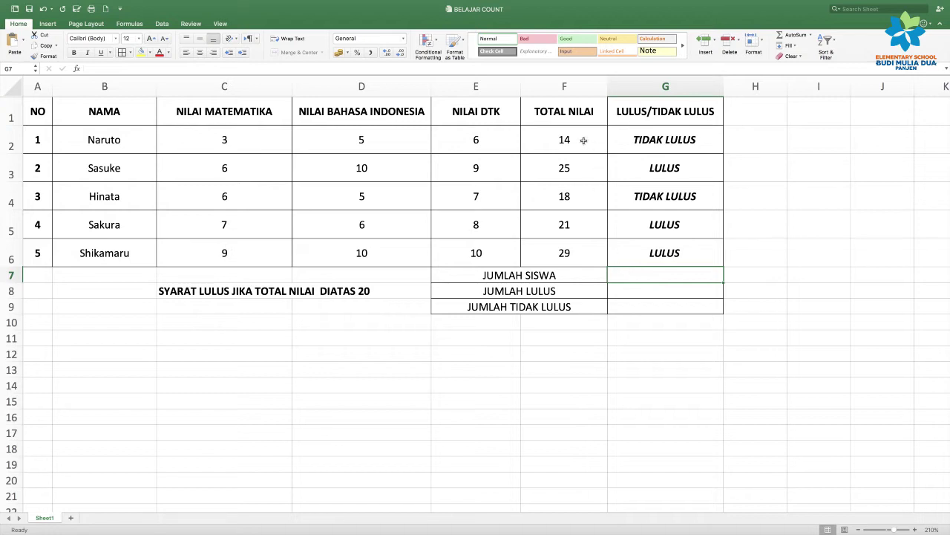
Step: Enter =SUM(F2:F6) in G7, totalling the TOTAL NILAI scores to 107
{"action": "left_click_drag", "start_coordinate": [581, 143], "coordinate": [577, 251]}
{"action": "left_click_drag", "start_coordinate": [583, 141], "coordinate": [578, 249]}
{"action": "left_click", "coordinate": [644, 279]}
{"action": "type", "text": "=sum"}
{"action": "key", "text": "Tab"}
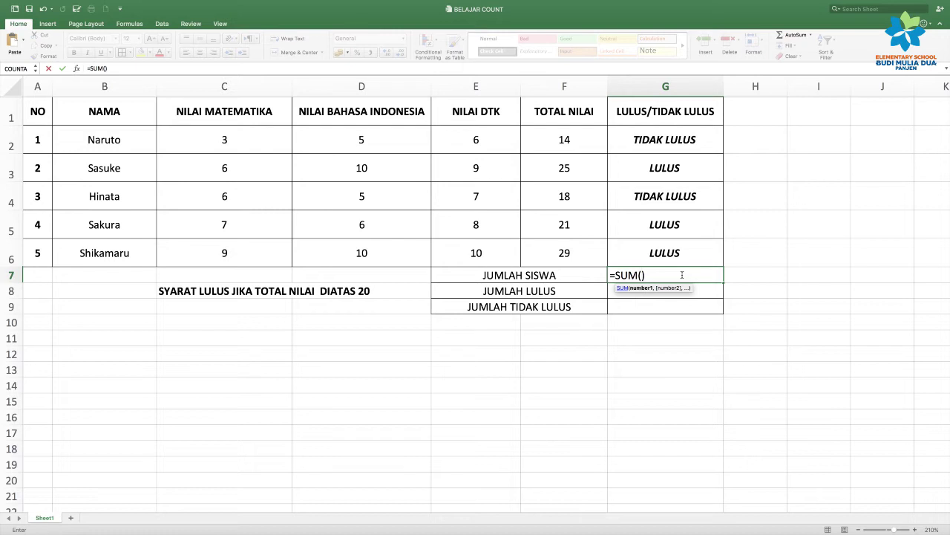
{"action": "left_click", "coordinate": [567, 142]}
{"action": "left_click_drag", "start_coordinate": [568, 141], "coordinate": [564, 253]}
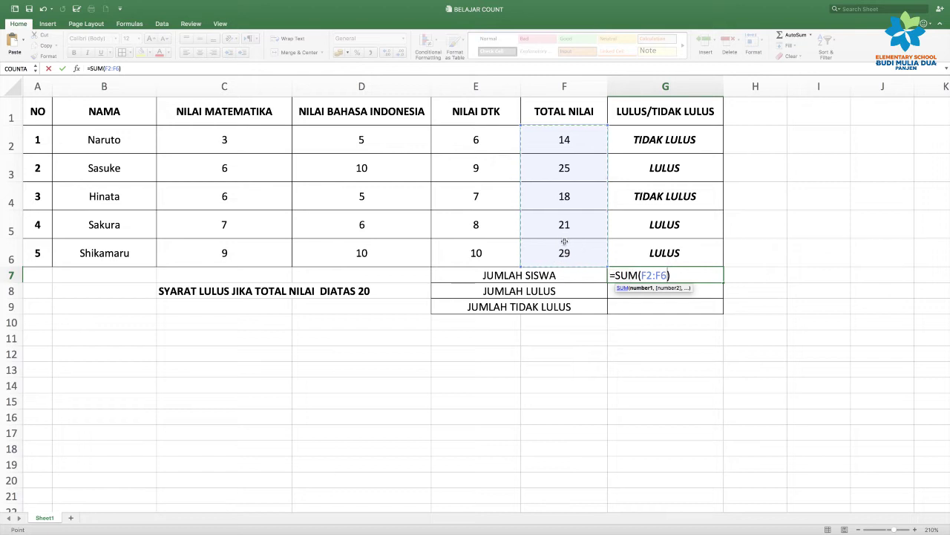
{"action": "key", "text": "Return"}
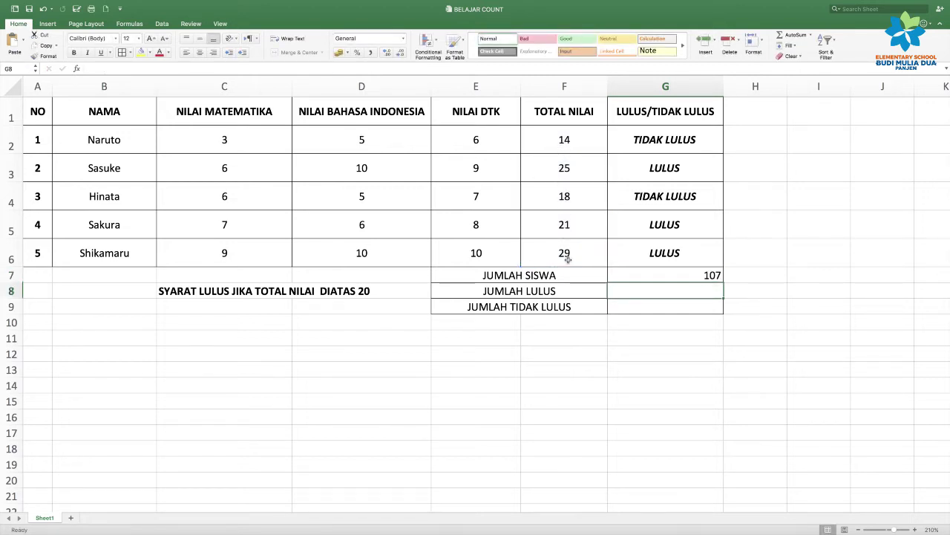
Step: Replace G7's formula with =COUNTA(F2:F6) over the TOTAL NILAI scores
{"action": "left_click", "coordinate": [619, 276]}
{"action": "key", "text": "BackSpace"}
{"action": "type", "text": "=count"}
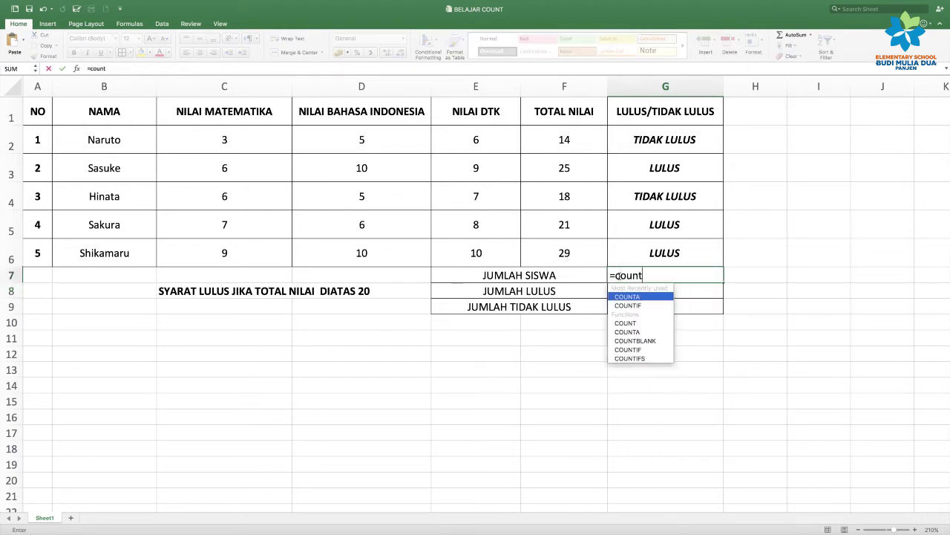
{"action": "key", "text": "Tab"}
{"action": "left_click_drag", "start_coordinate": [579, 143], "coordinate": [568, 253]}
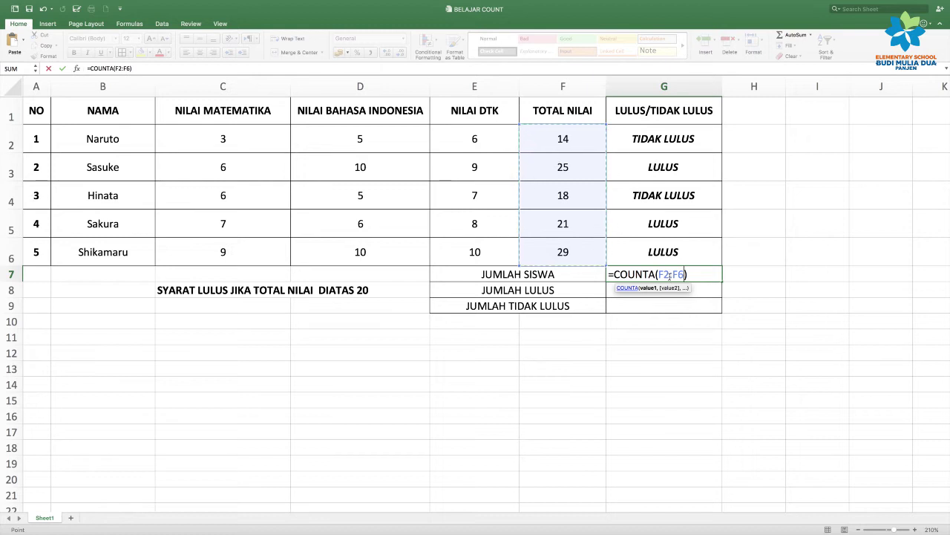
{"action": "key", "text": "Return"}
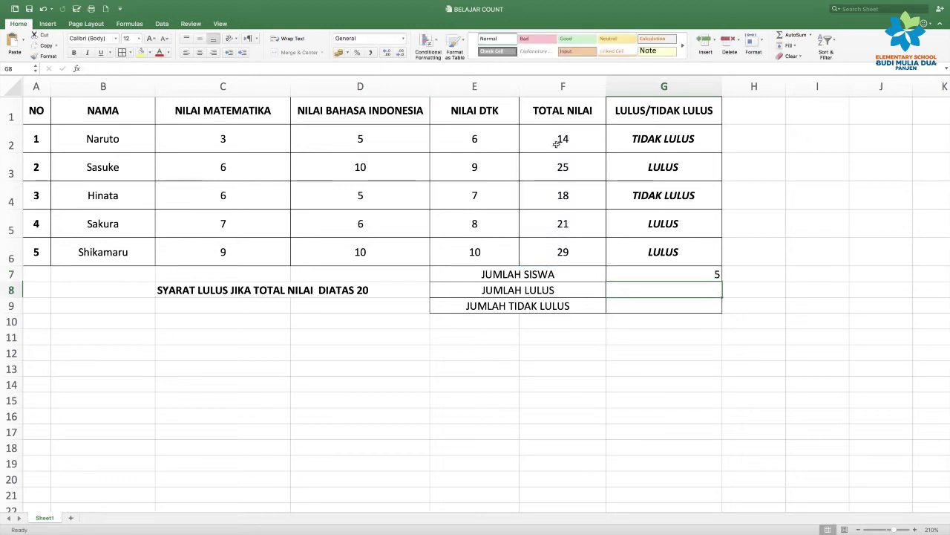
Step: Rewrite G7 as =COUNTA(G2:G6) over the pass/fail column, showing 5, then undo it
{"action": "left_click", "coordinate": [675, 274]}
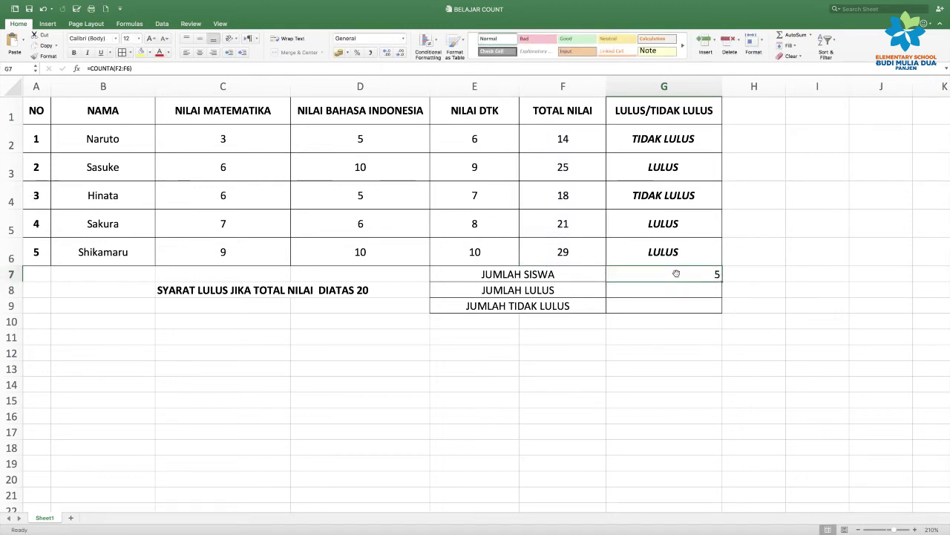
{"action": "key", "text": "Delete"}
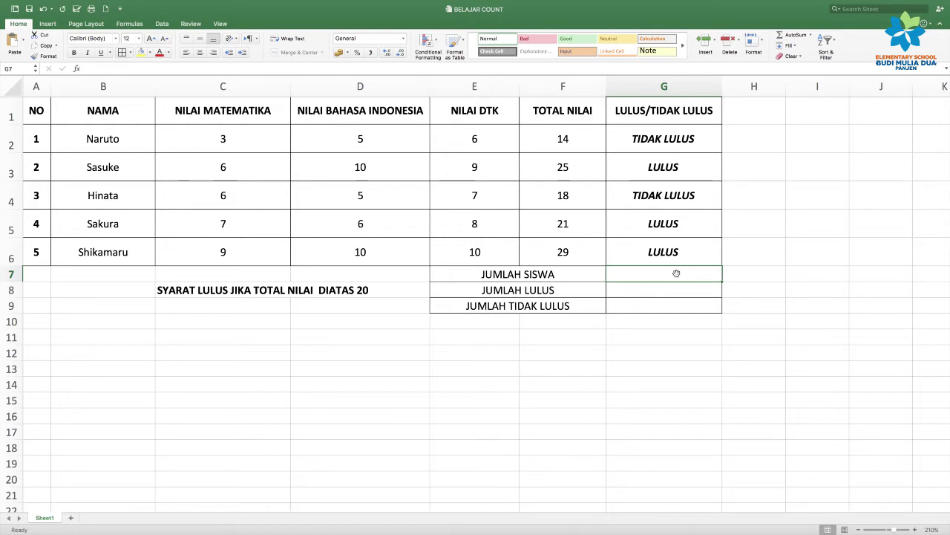
{"action": "type", "text": "=count"}
{"action": "double_click", "coordinate": [665, 295]}
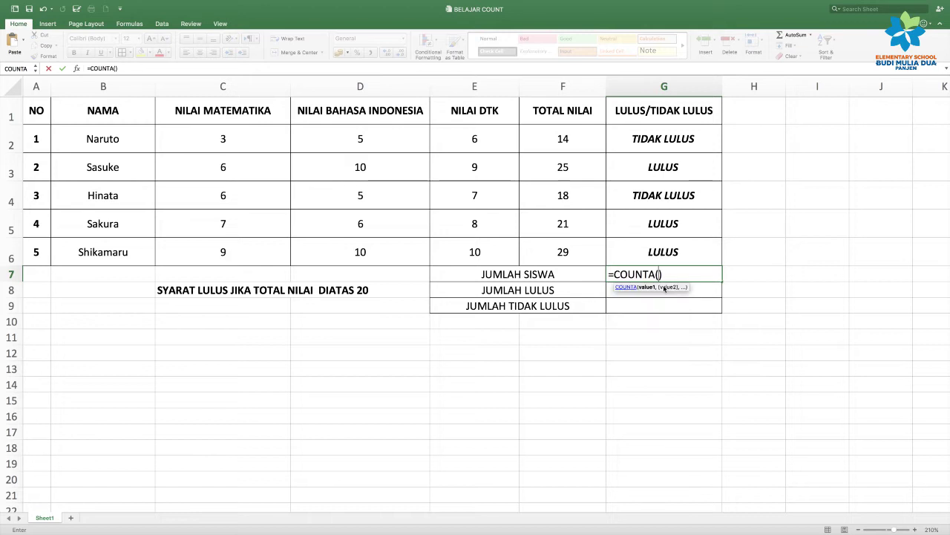
{"action": "left_click_drag", "start_coordinate": [666, 139], "coordinate": [669, 251]}
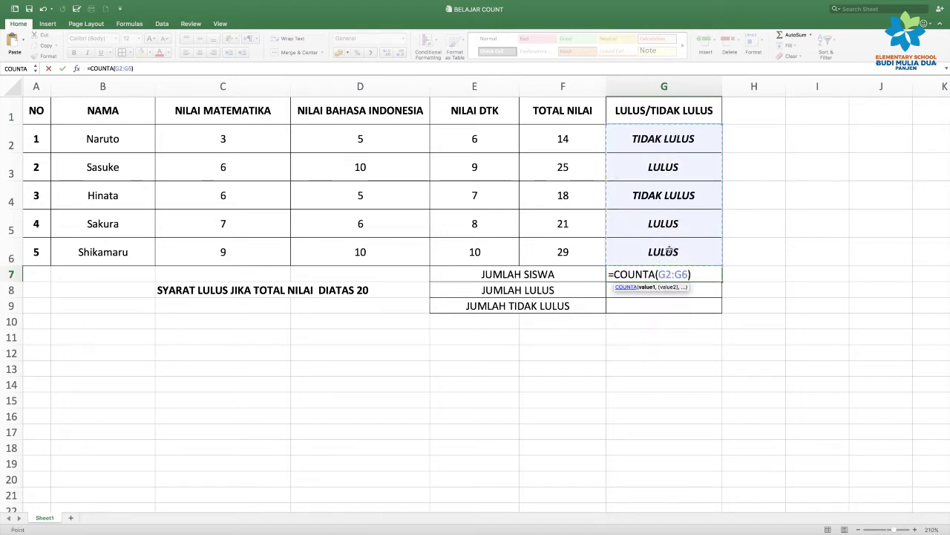
{"action": "key", "text": "Return"}
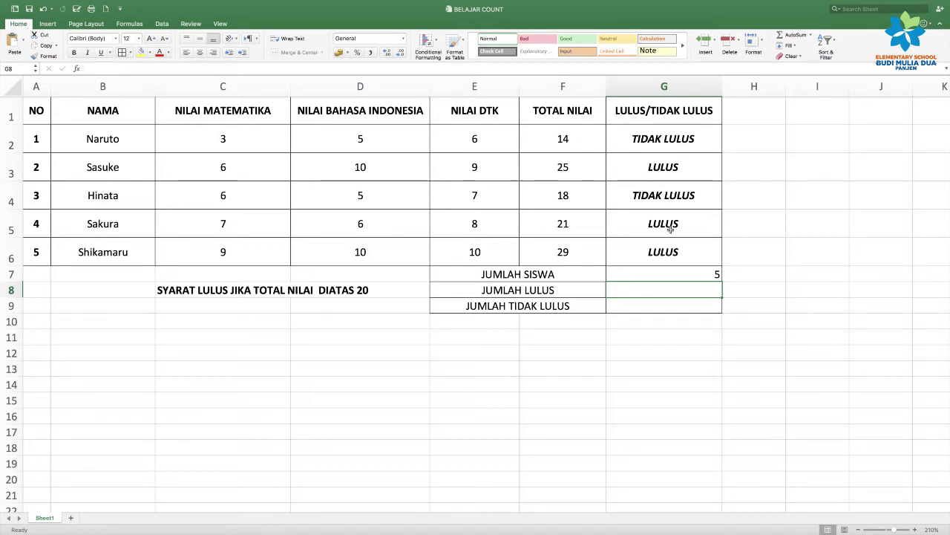
{"action": "left_click", "coordinate": [692, 277]}
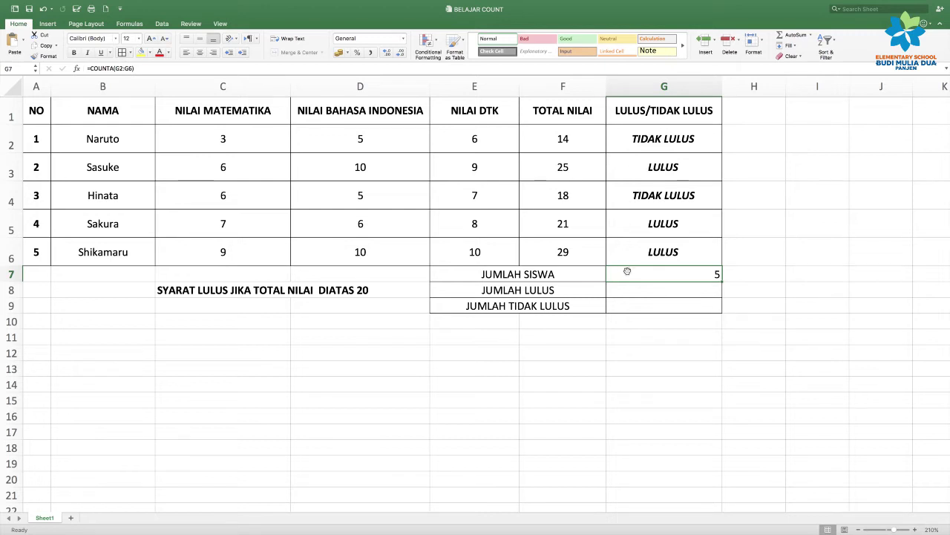
{"action": "key", "text": "ctrl+z"}
Step: Try =COUNT(G2:G6) in G7, see it return 0 for the text results, and clear it
{"action": "type", "text": "=count"}
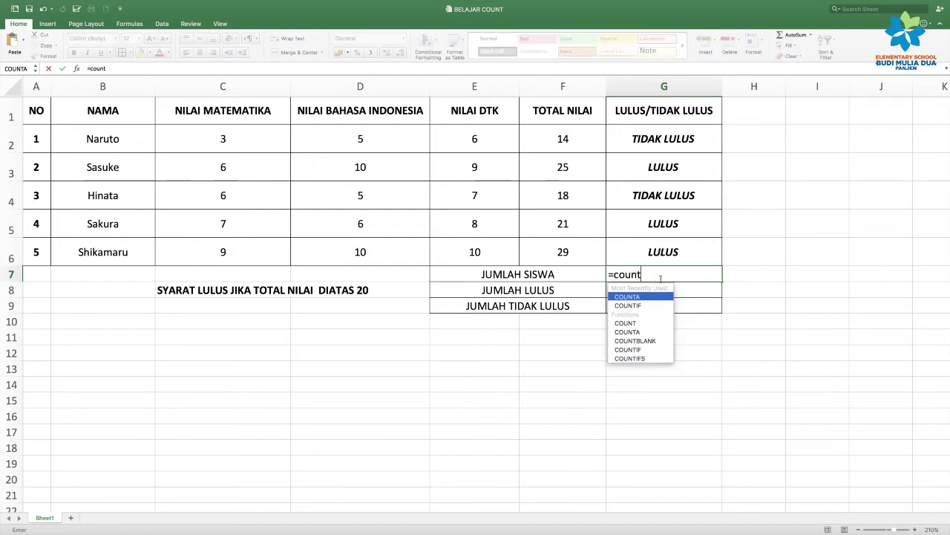
{"action": "double_click", "coordinate": [646, 323]}
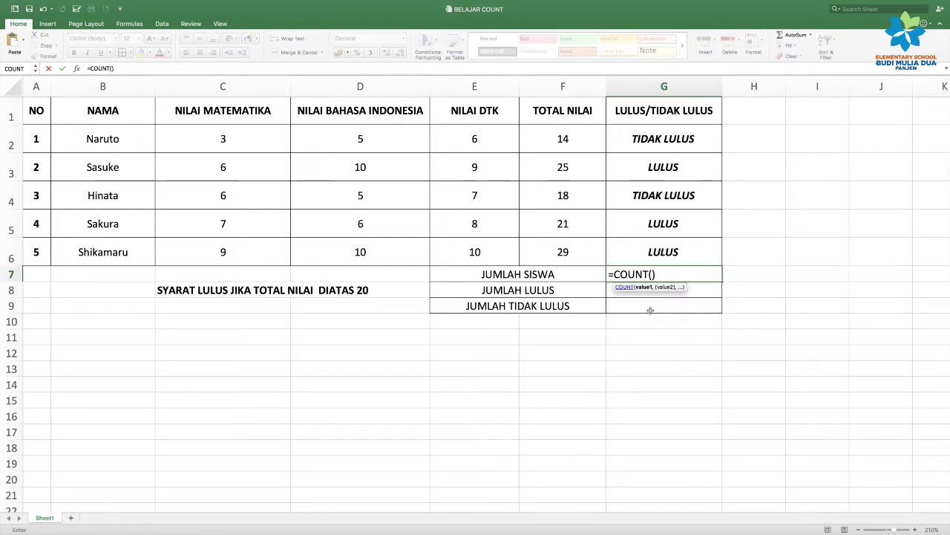
{"action": "left_click_drag", "start_coordinate": [585, 137], "coordinate": [572, 252]}
{"action": "left_click_drag", "start_coordinate": [667, 139], "coordinate": [671, 245]}
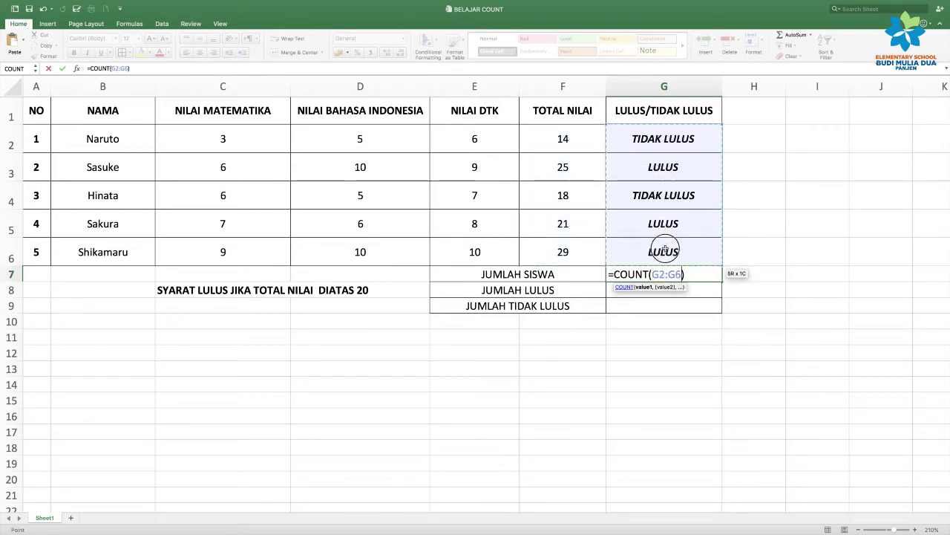
{"action": "key", "text": "Return"}
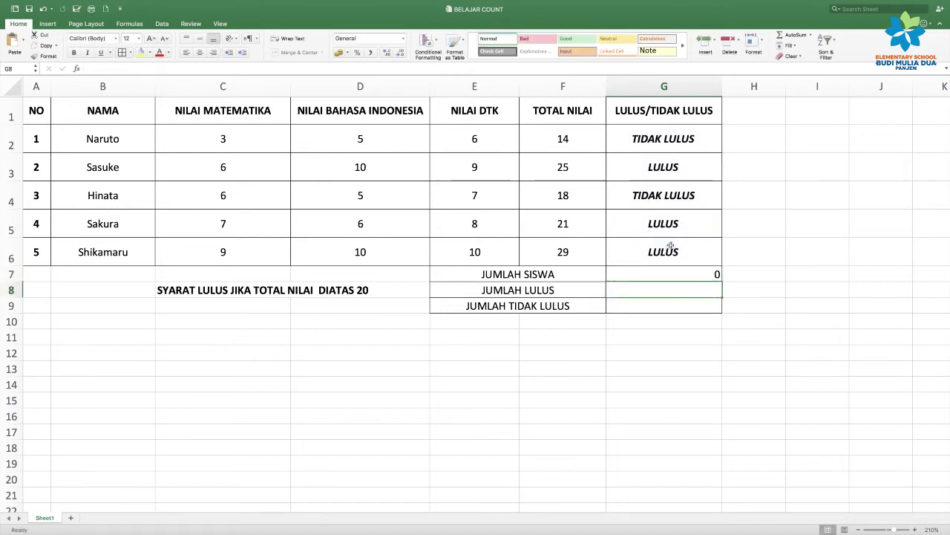
{"action": "left_click", "coordinate": [690, 275]}
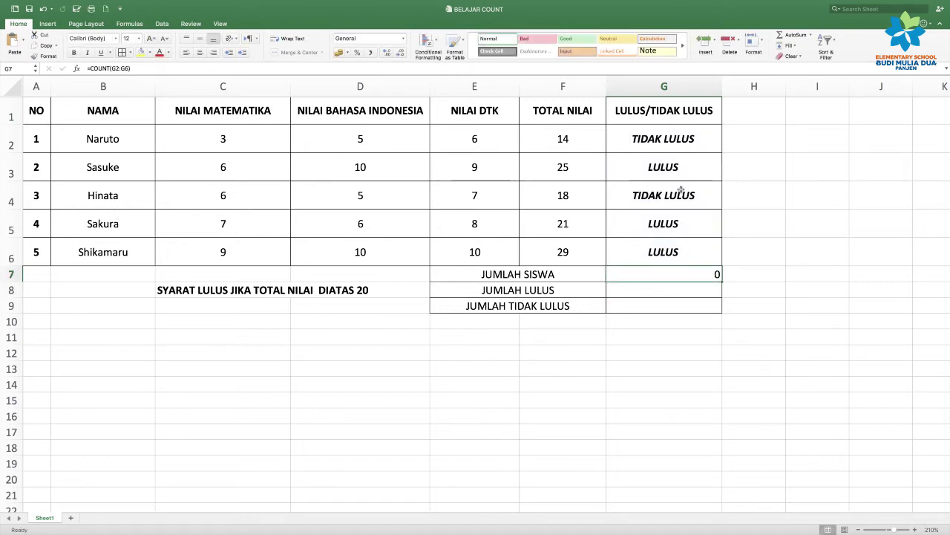
{"action": "key", "text": "Delete"}
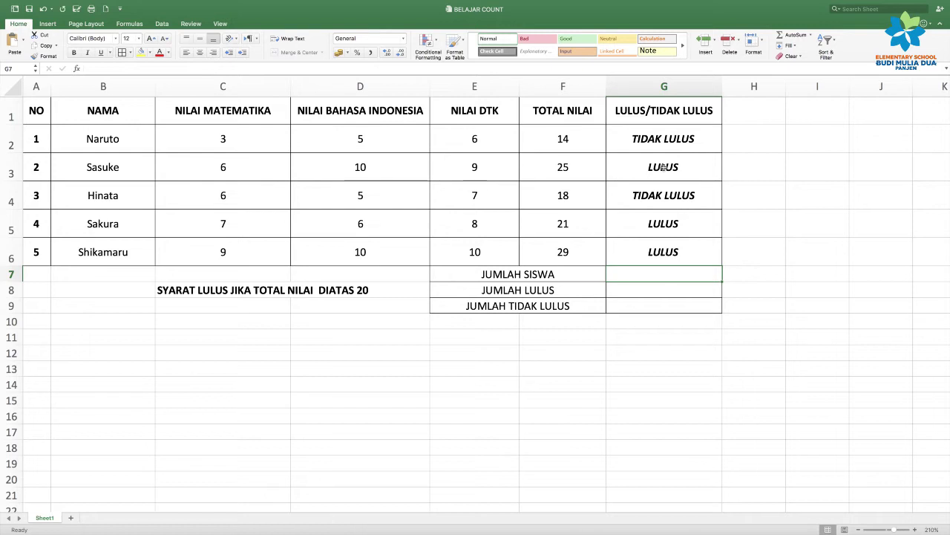
Step: Enter =COUNTA(G2:G6) in G7 so JUMLAH SISWA shows 5 students
{"action": "scroll", "coordinate": [664, 238], "scroll_direction": "right", "scroll_amount": 1}
{"action": "type", "text": "="}
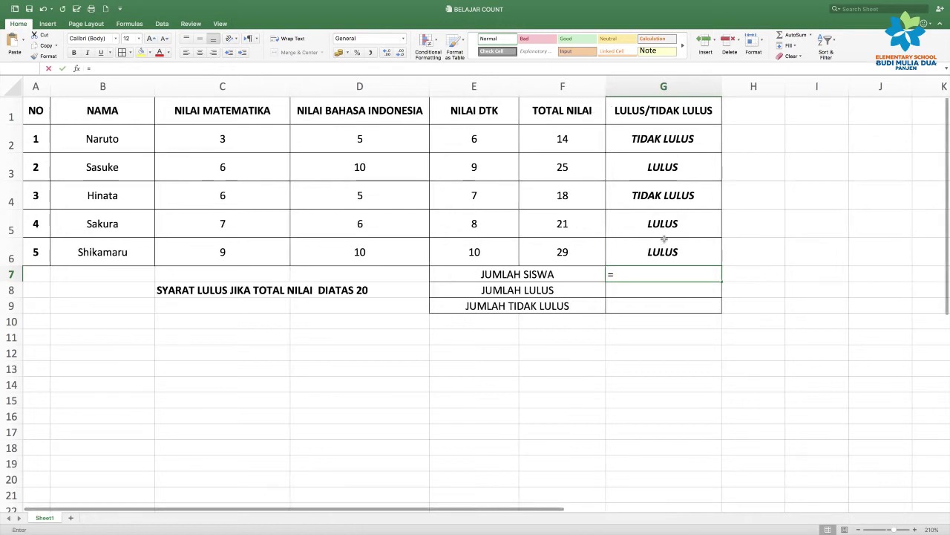
{"action": "type", "text": "counta"}
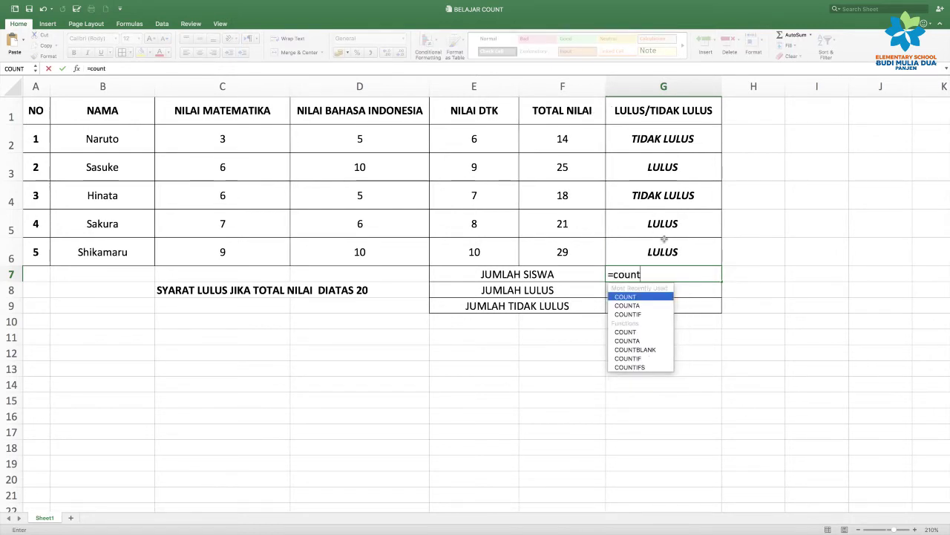
{"action": "key", "text": "Tab"}
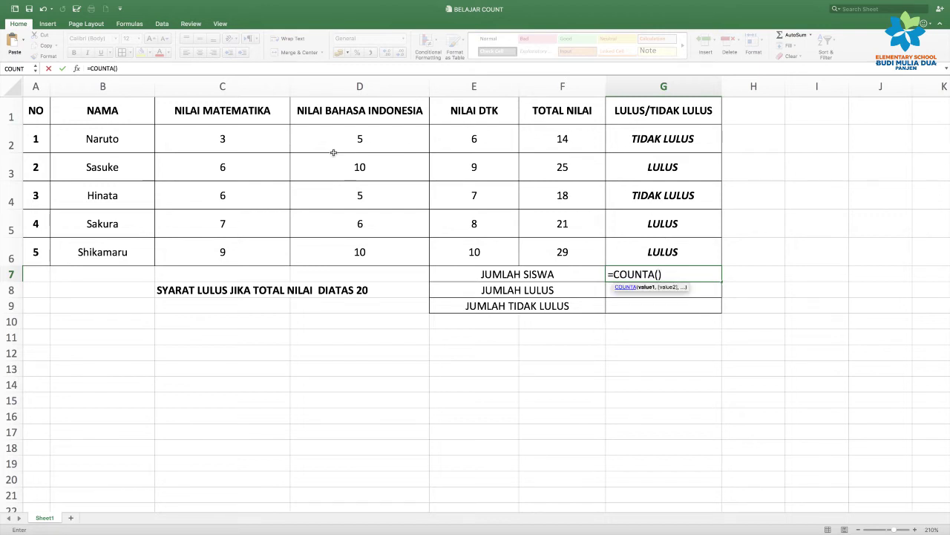
{"action": "left_click_drag", "start_coordinate": [570, 138], "coordinate": [562, 251]}
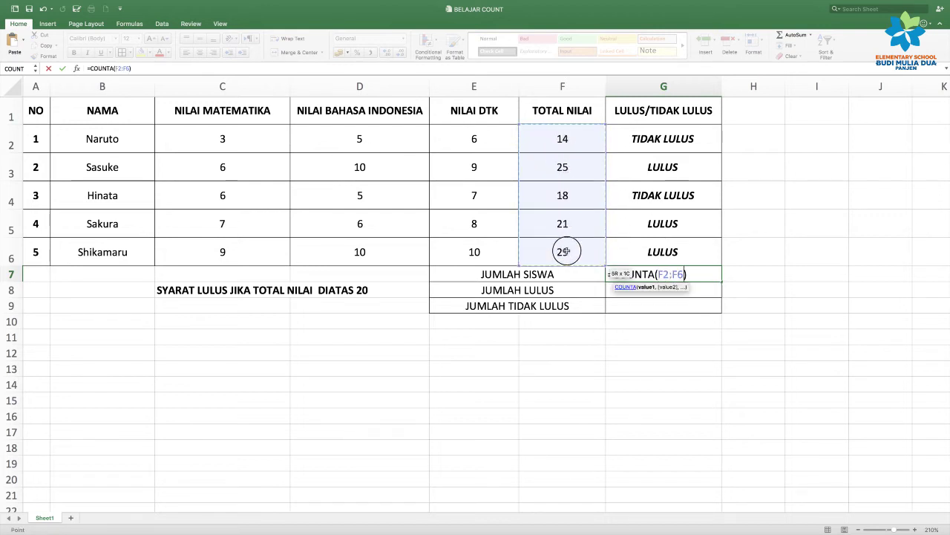
{"action": "left_click_drag", "start_coordinate": [651, 138], "coordinate": [658, 251]}
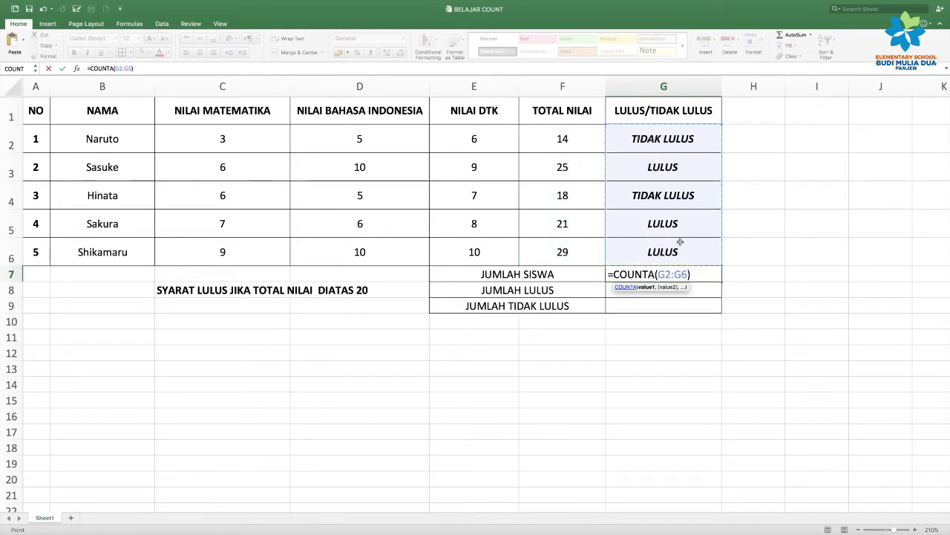
{"action": "key", "text": "Return"}
{"action": "left_click", "coordinate": [680, 273]}
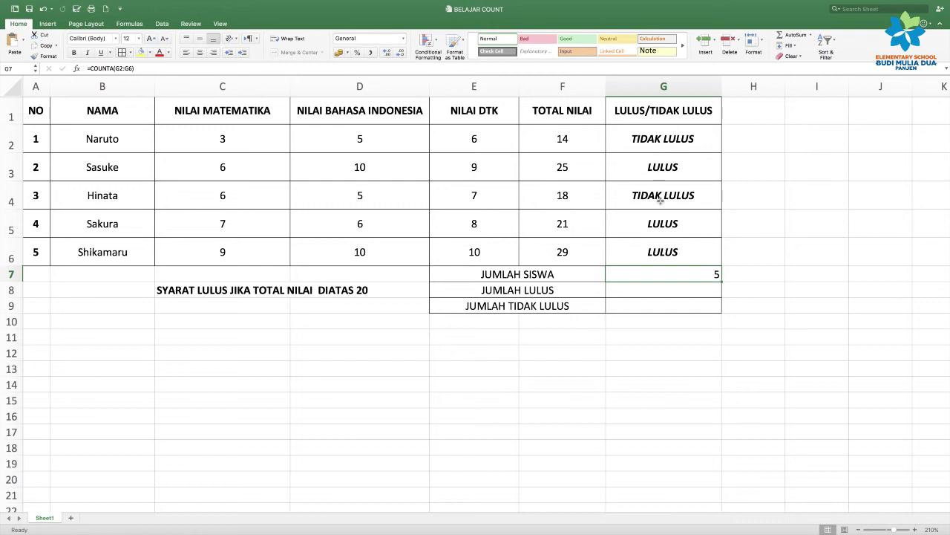
{"action": "left_click", "coordinate": [643, 286]}
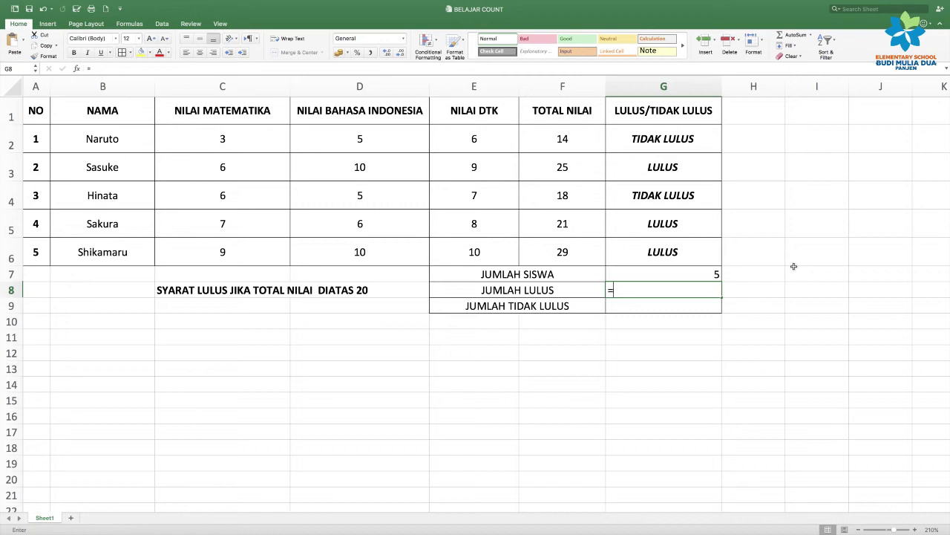
Step: Enter =COUNTIF(G2:G6,"LULUS") in G8, showing 3 passed students
{"action": "type", "text": "coun"}
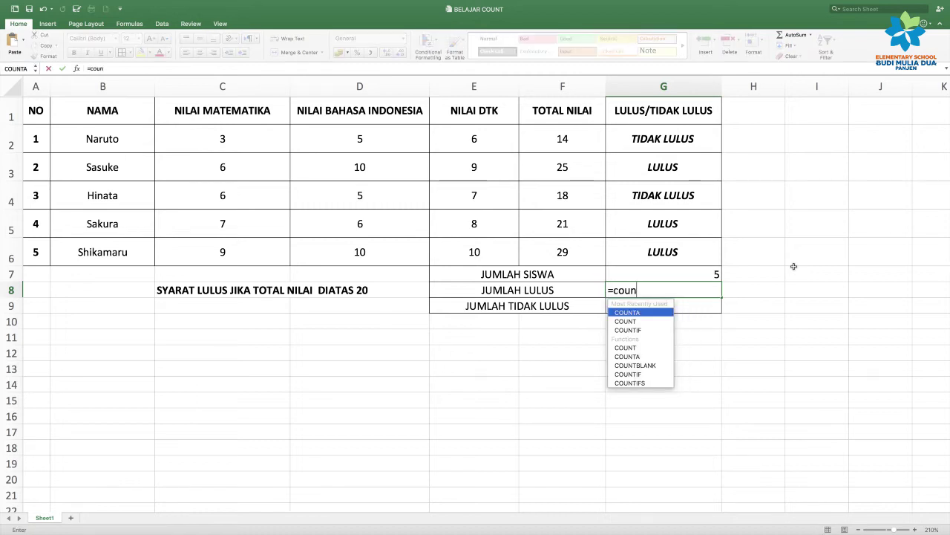
{"action": "key", "text": "Down"}
{"action": "key", "text": "Down"}
{"action": "key", "text": "Tab"}
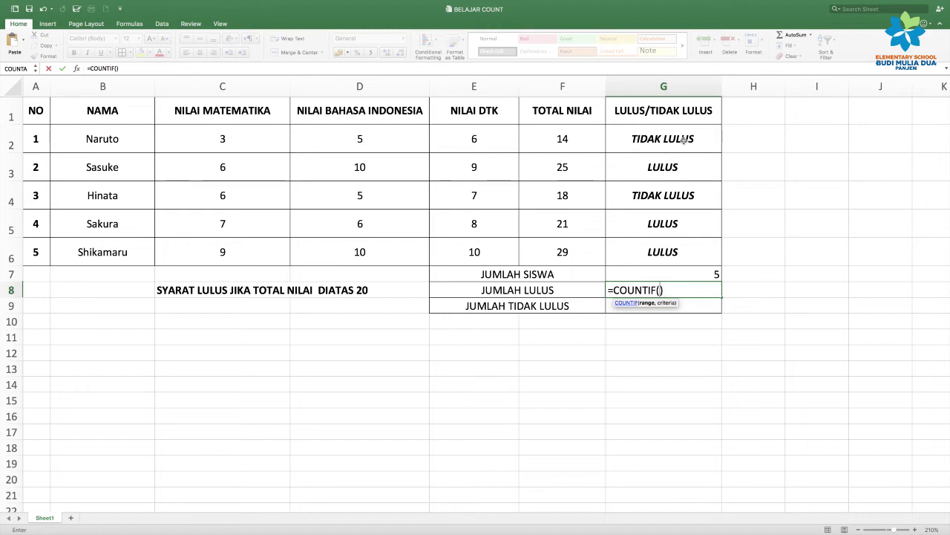
{"action": "left_click_drag", "start_coordinate": [684, 139], "coordinate": [676, 252]}
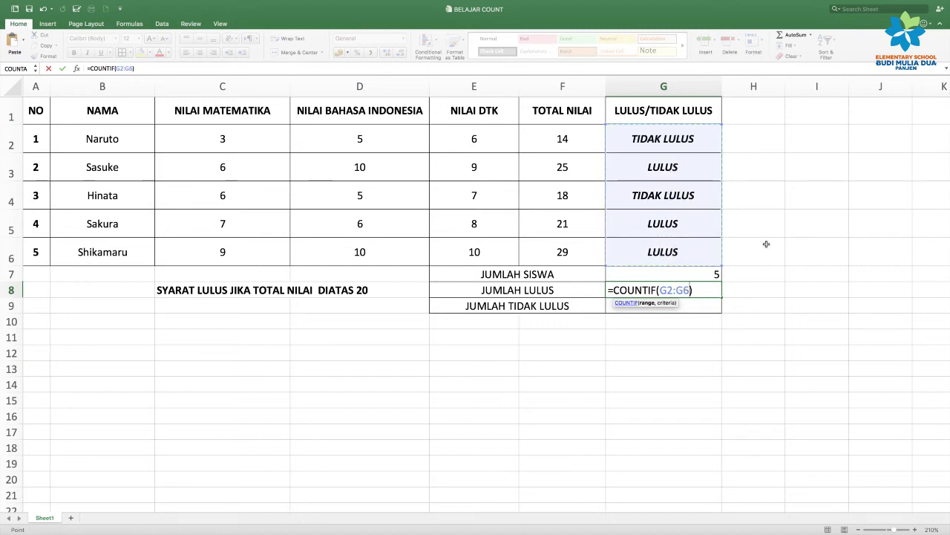
{"action": "type", "text": ","}
{"action": "key", "text": "BackSpace"}
{"action": "type", "text": ","}
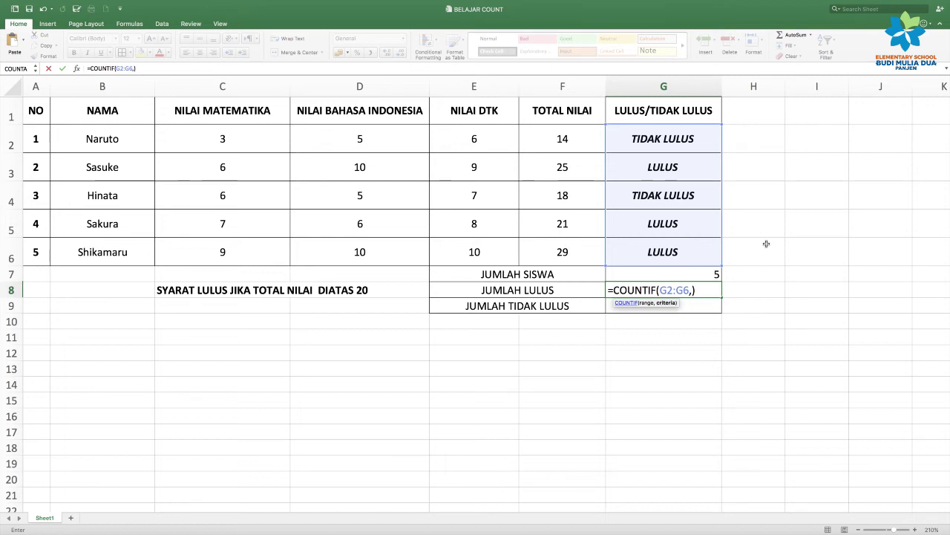
{"action": "type", "text": "\"L"}
{"action": "type", "text": "ULUS\""}
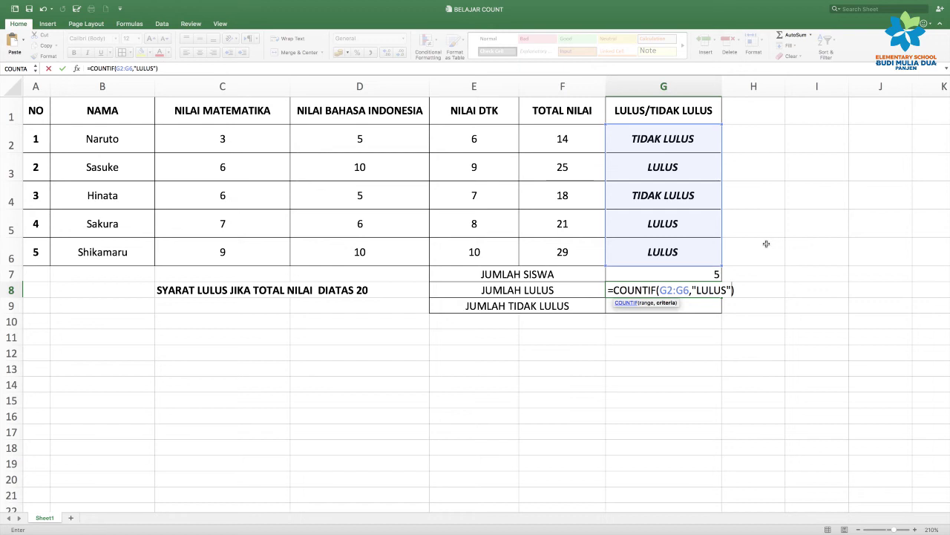
{"action": "key", "text": "Return"}
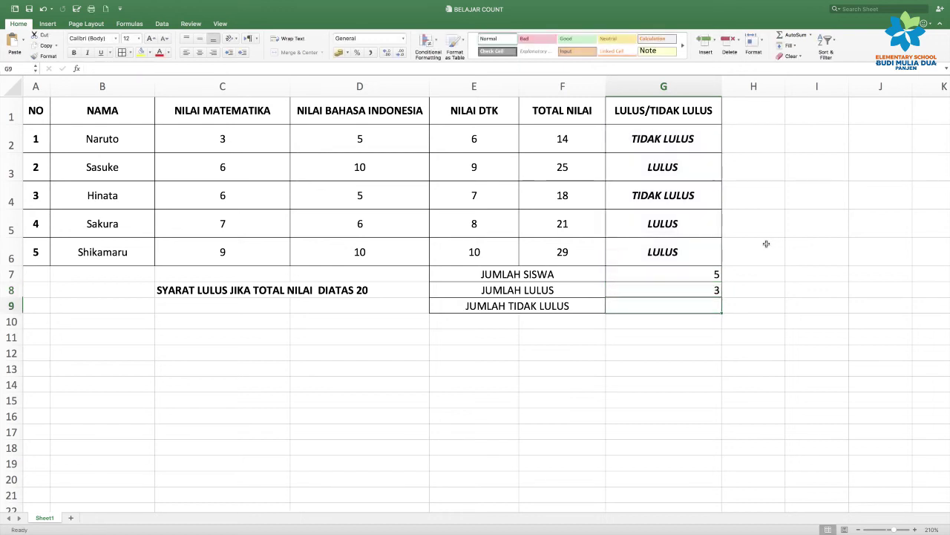
{"action": "left_click", "coordinate": [704, 292]}
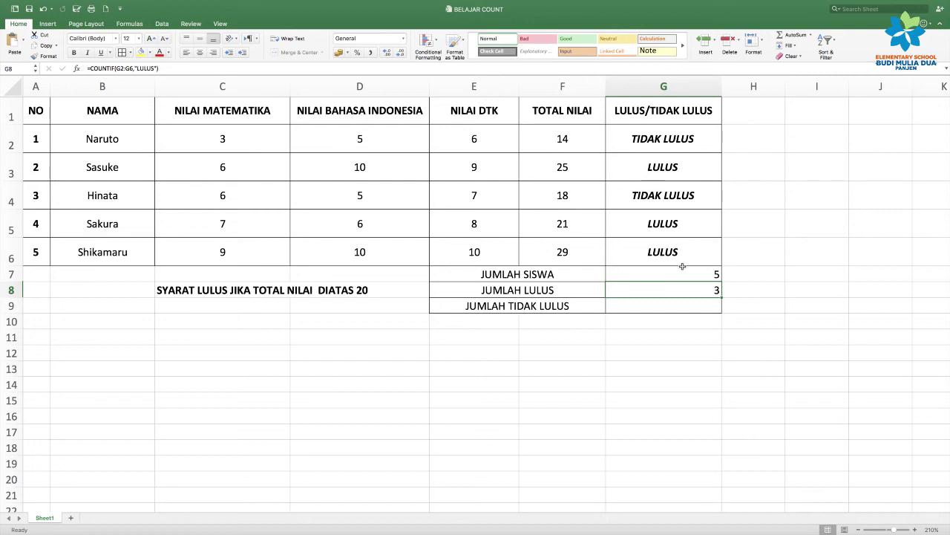
{"action": "left_click", "coordinate": [661, 309]}
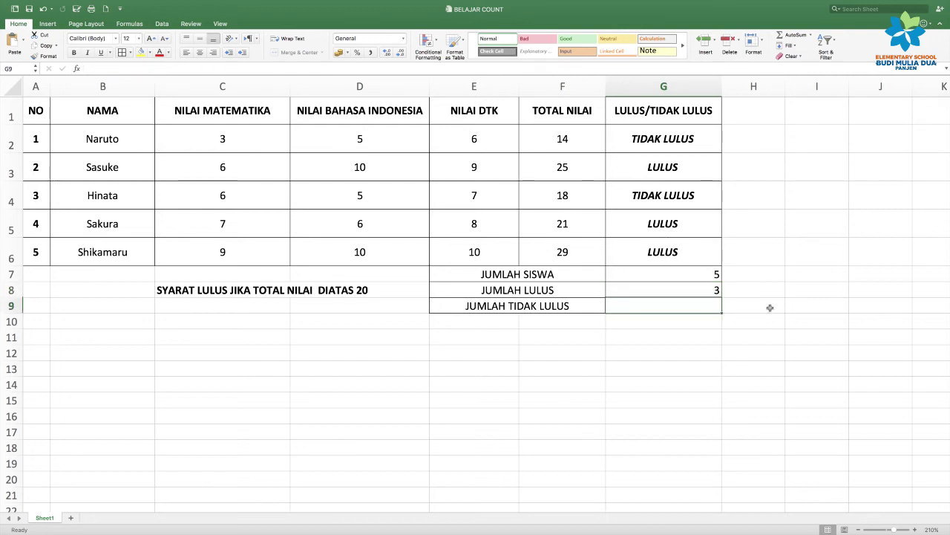
Step: Enter =COUNTIF(G2:G6,"TIDAK LULUS") in G9, showing 2 failed students
{"action": "type", "text": "=count"}
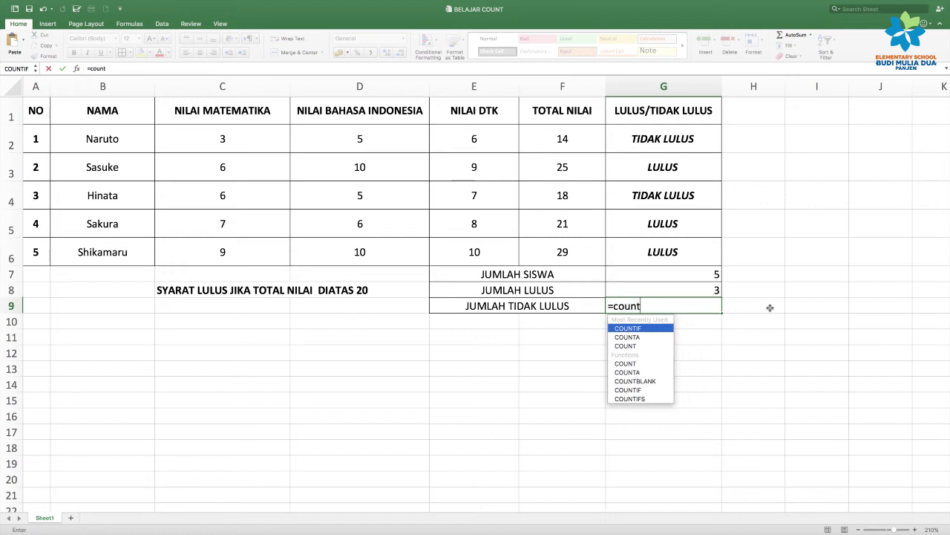
{"action": "key", "text": "Tab"}
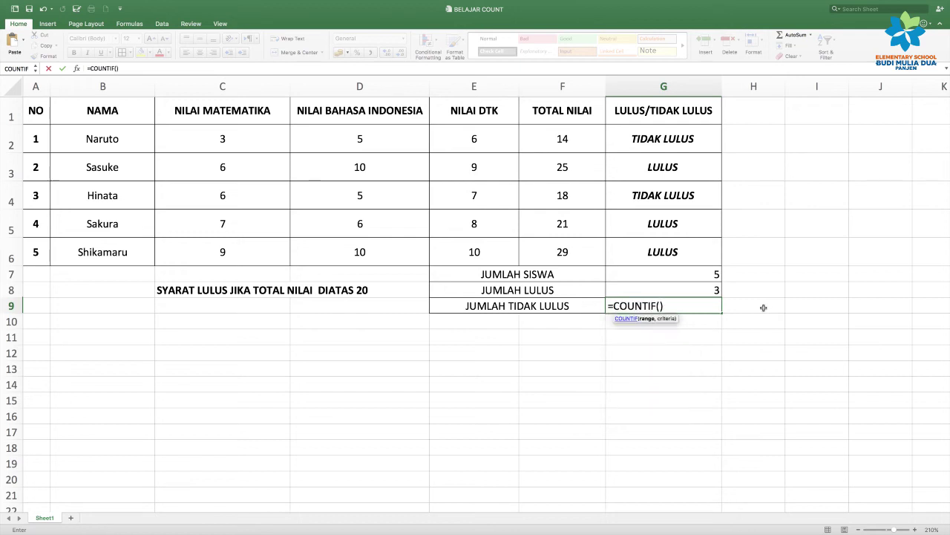
{"action": "left_click_drag", "start_coordinate": [672, 137], "coordinate": [676, 252]}
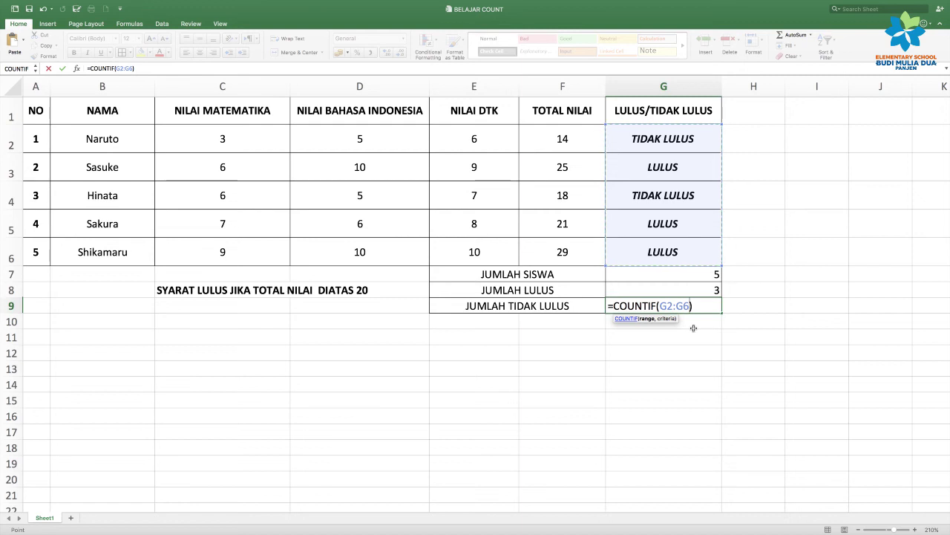
{"action": "type", "text": ","}
{"action": "type", "text": "\""}
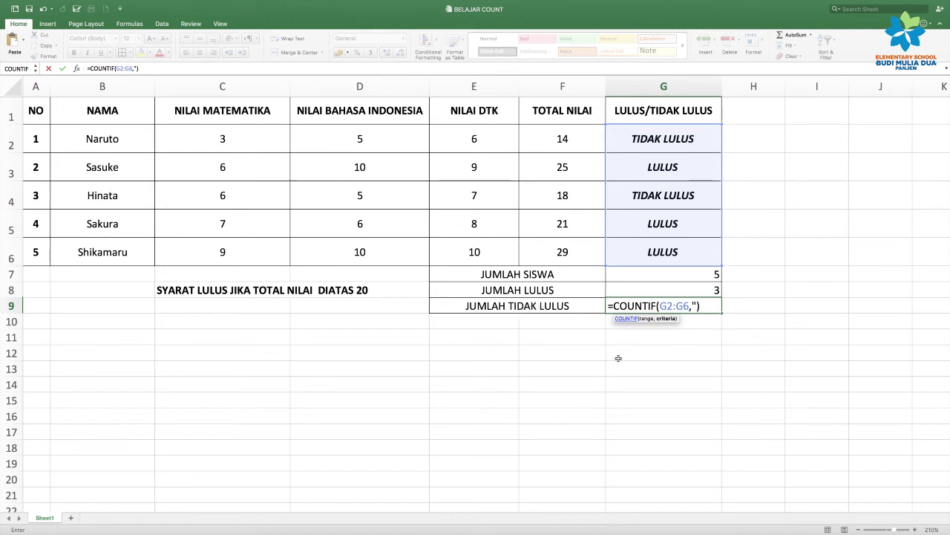
{"action": "type", "text": "tida"}
{"action": "key", "text": "BackSpace"}
{"action": "key", "text": "BackSpace"}
{"action": "key", "text": "BackSpace"}
{"action": "key", "text": "BackSpace"}
{"action": "type", "text": "TIDAK LULUS"}
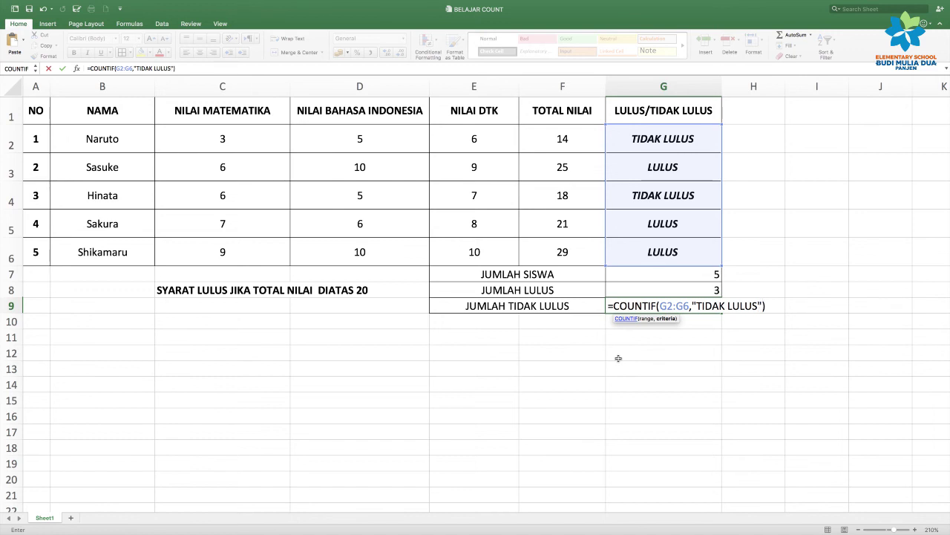
{"action": "key", "text": "Return"}
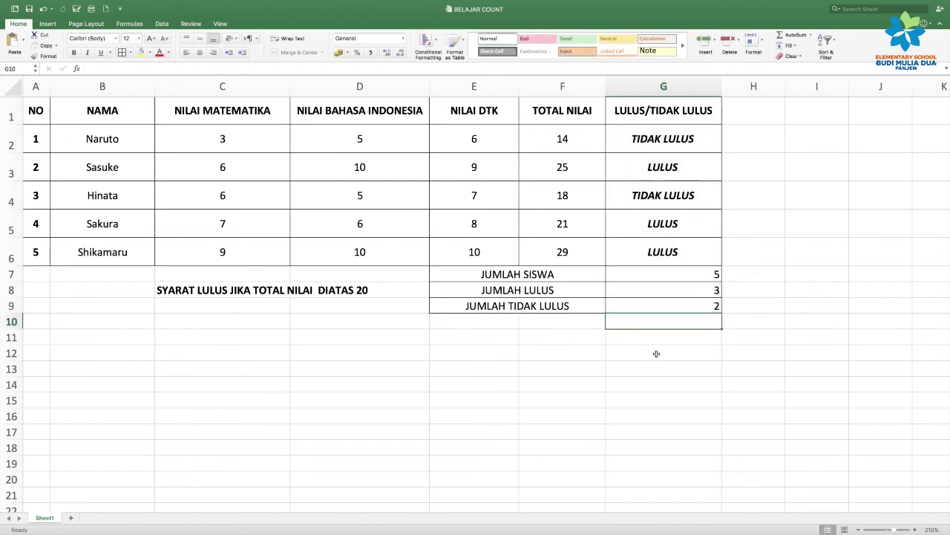
{"action": "left_click", "coordinate": [646, 307]}
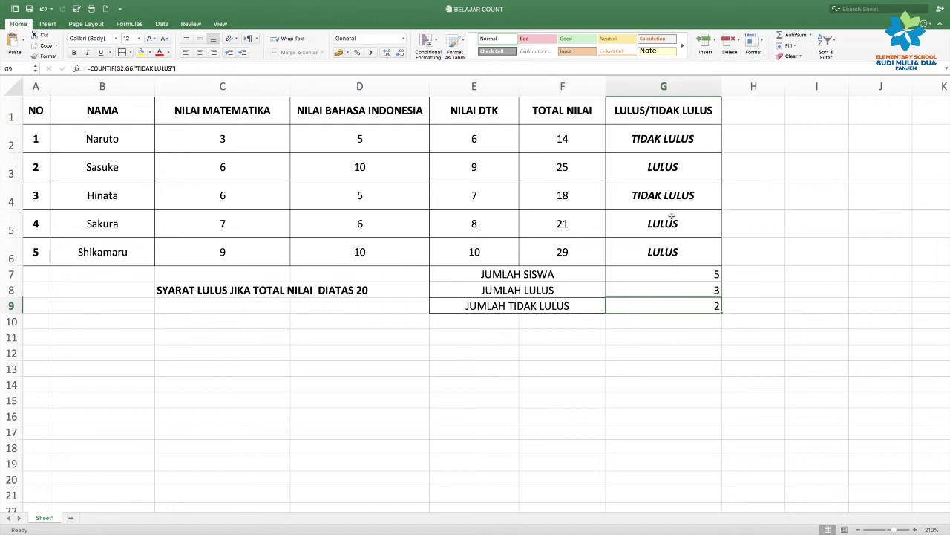